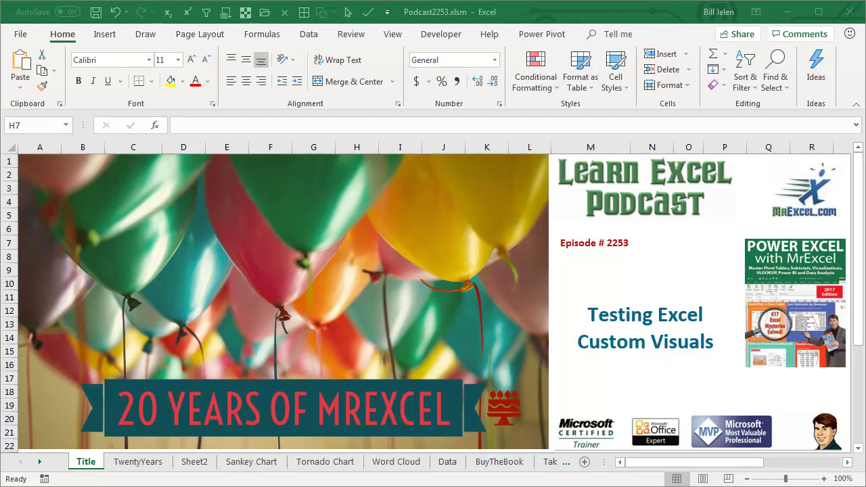
- Look through the TwentyYears sheet with the past weeks' tip on summarizing dates by month
left_click(136, 464)
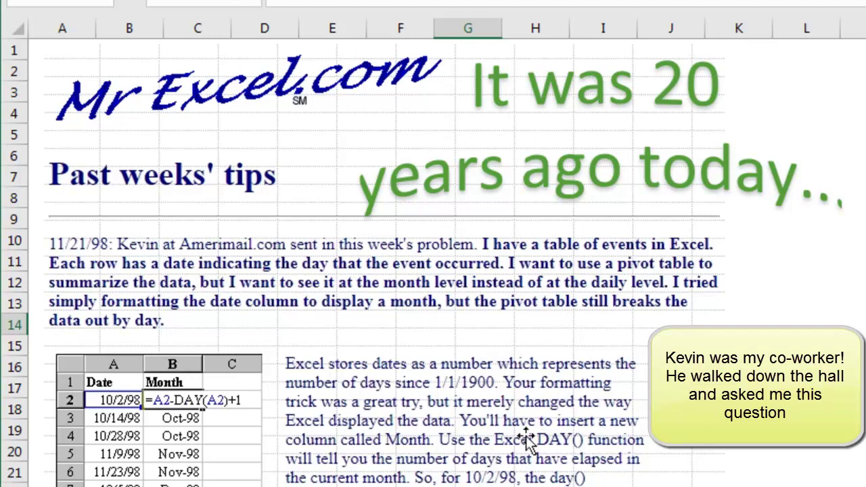
scroll(617, 431, "down", 4)
scroll(615, 429, "up", 1)
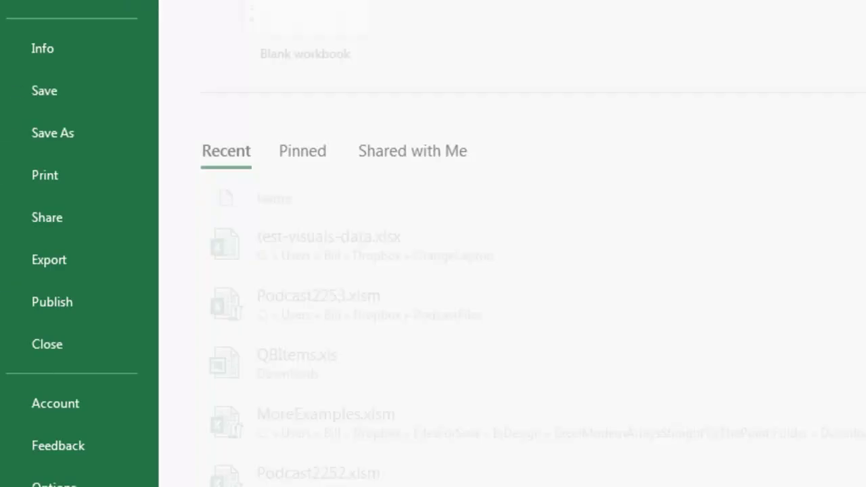
- Check the installed Excel version and build in the account information, and return to the Sankey Chart sheet
left_click(55, 402)
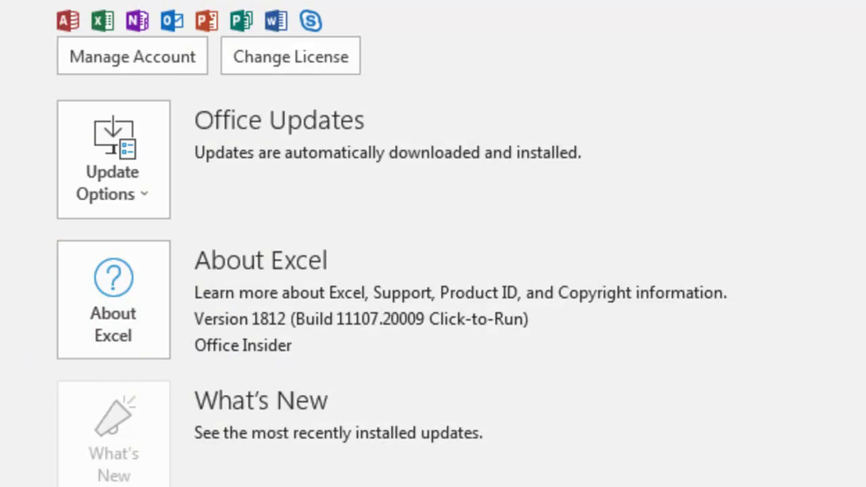
key("Escape")
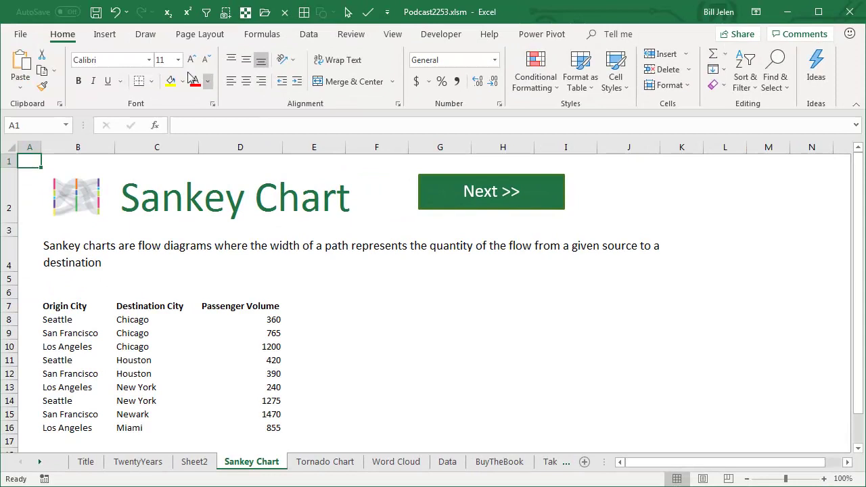
left_click(105, 36)
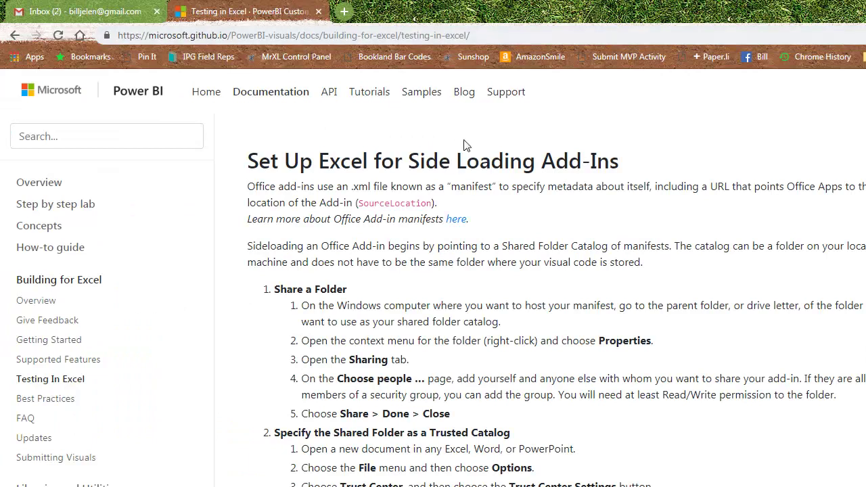
- Read the Testing in Excel documentation, from setting up side loading of add-ins to the example visuals' manifests
scroll(508, 222, "up", 3)
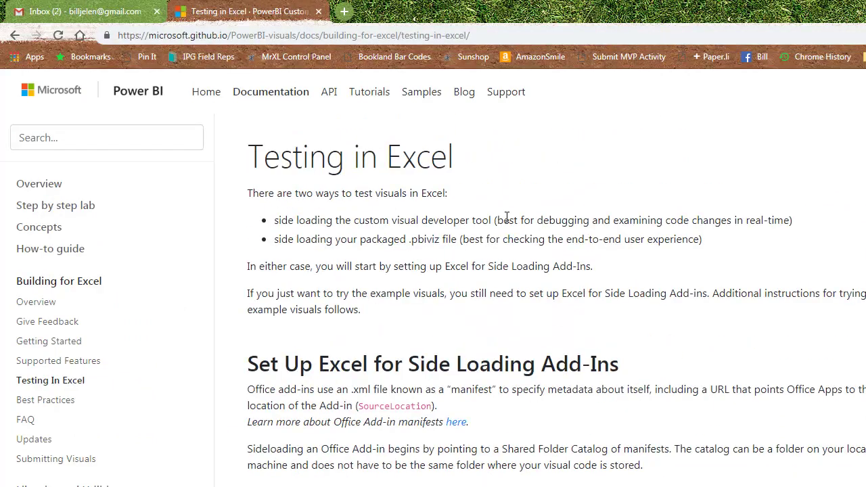
scroll(507, 222, "down", 4)
scroll(507, 222, "down", 3)
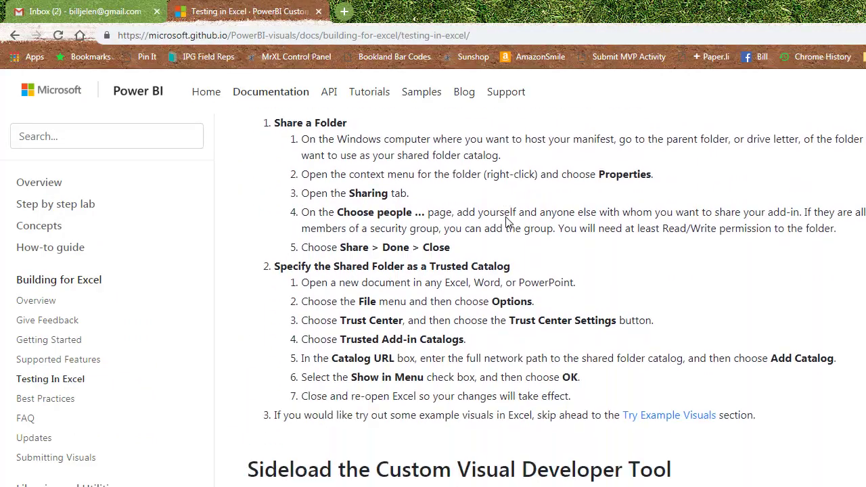
scroll(507, 222, "up", 1)
scroll(507, 222, "down", 2)
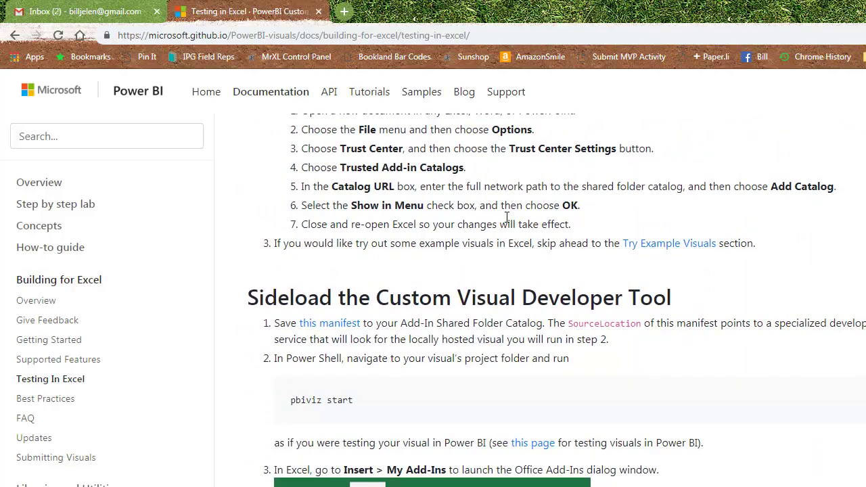
scroll(506, 217, "down", 15)
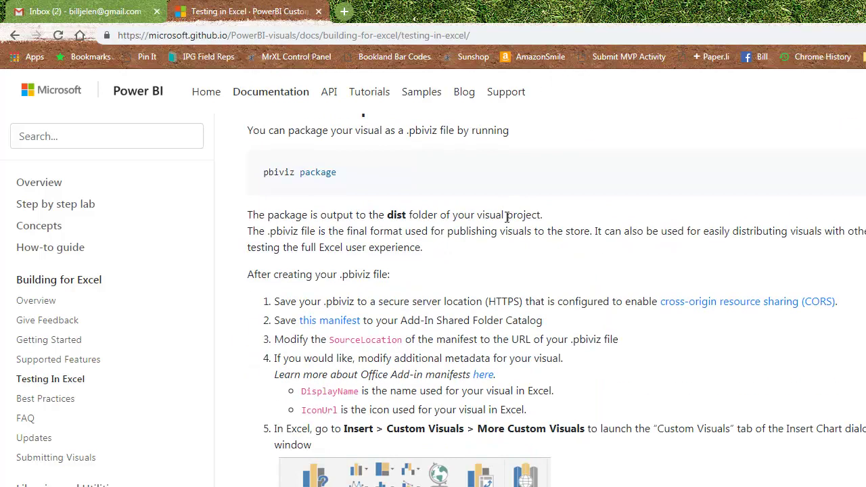
scroll(506, 217, "down", 3)
scroll(392, 187, "up", 1)
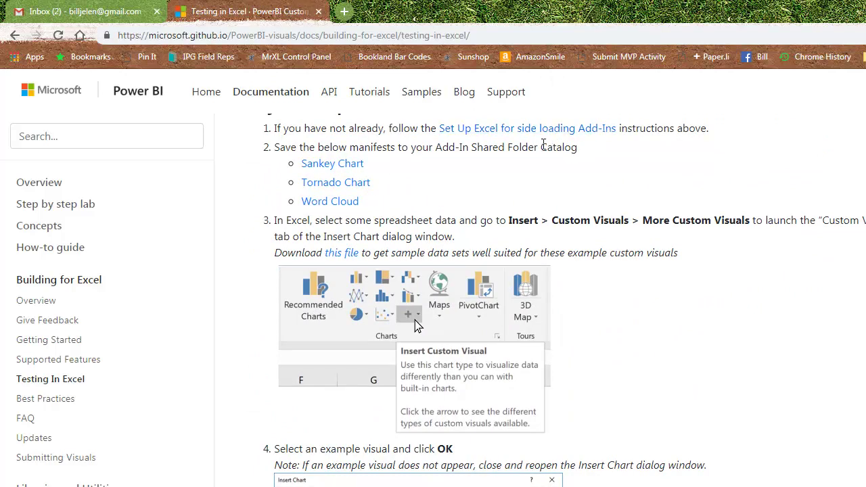
- Switch back to Excel and insert a Sankey Chart custom visual from the flight data in B8:D16
key("alt+Tab")
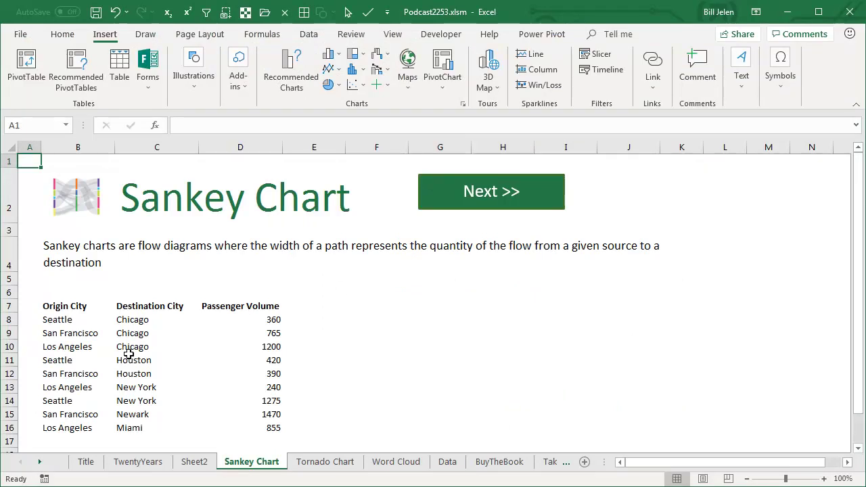
left_click(68, 316)
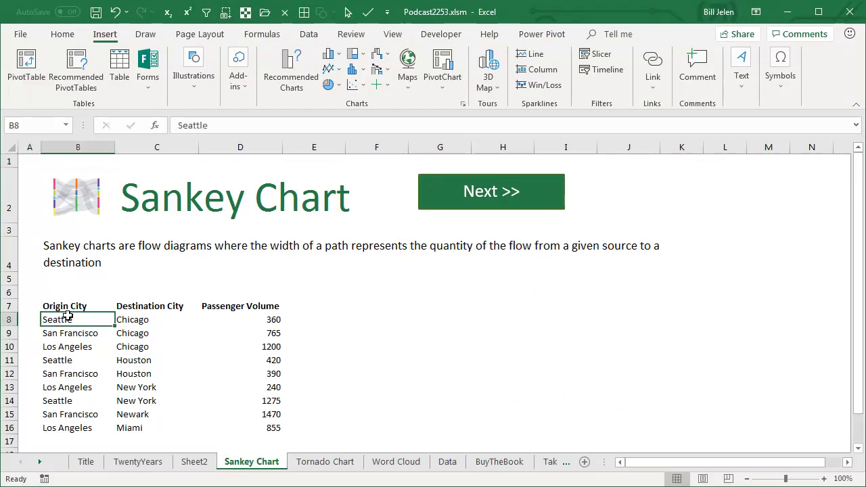
key("ctrl+shift+End")
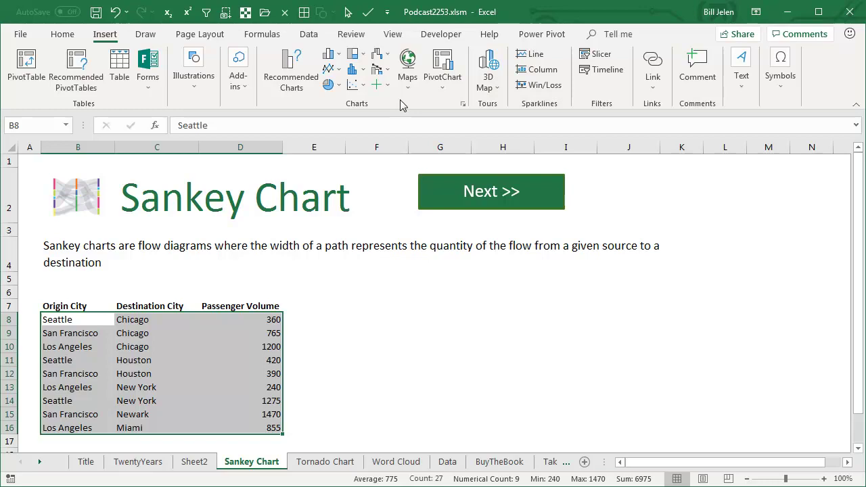
left_click(463, 104)
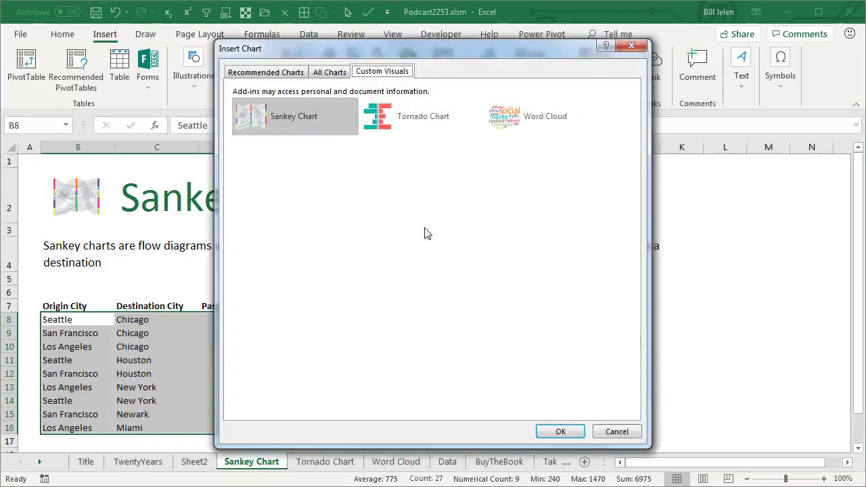
left_click(560, 431)
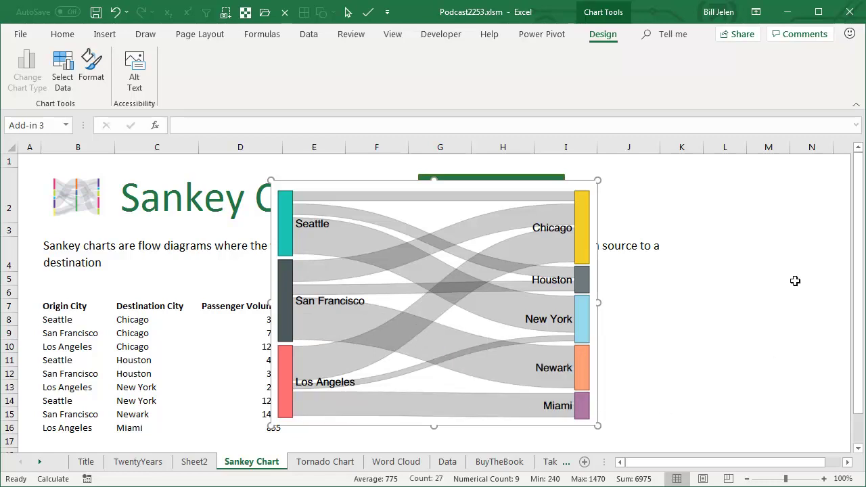
mouse_move(334, 284)
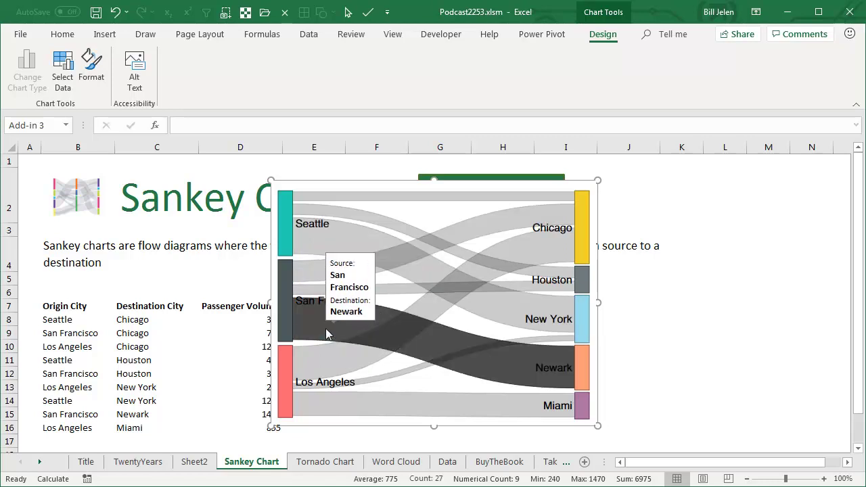
mouse_move(319, 401)
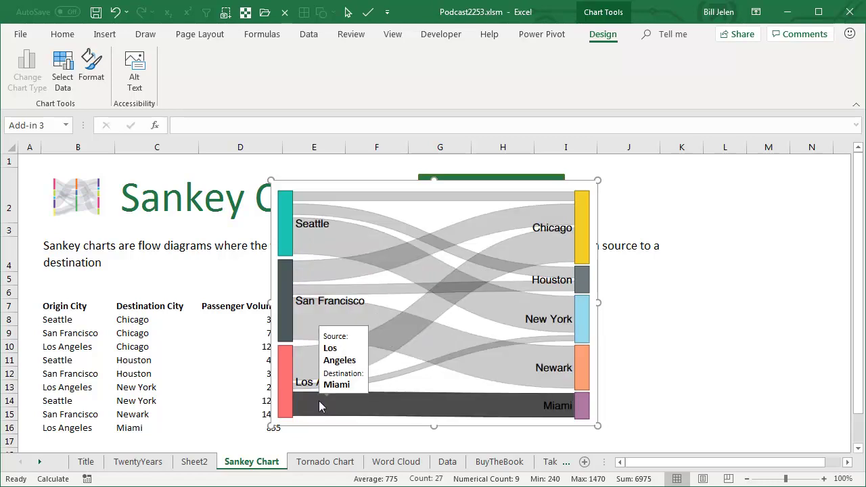
- On the Tornado Chart sheet, insert a Tornado Chart custom visual from the age group data in B7:D14
left_click(324, 462)
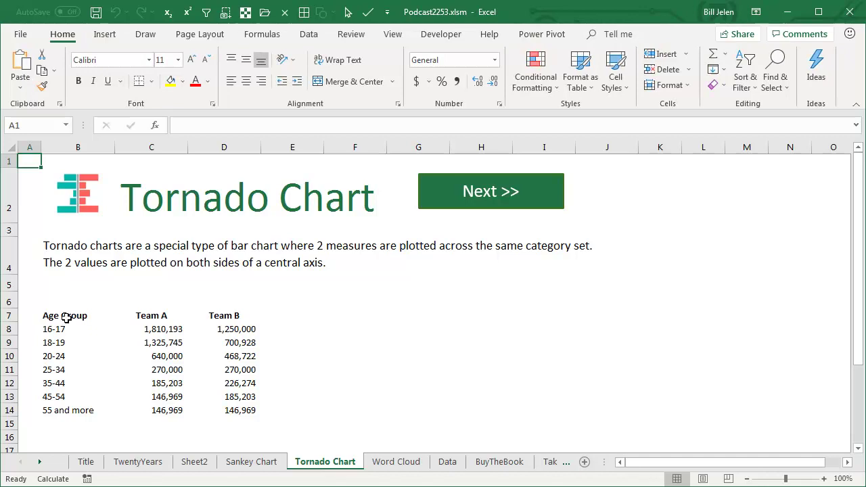
left_click_drag(67, 316, 228, 417)
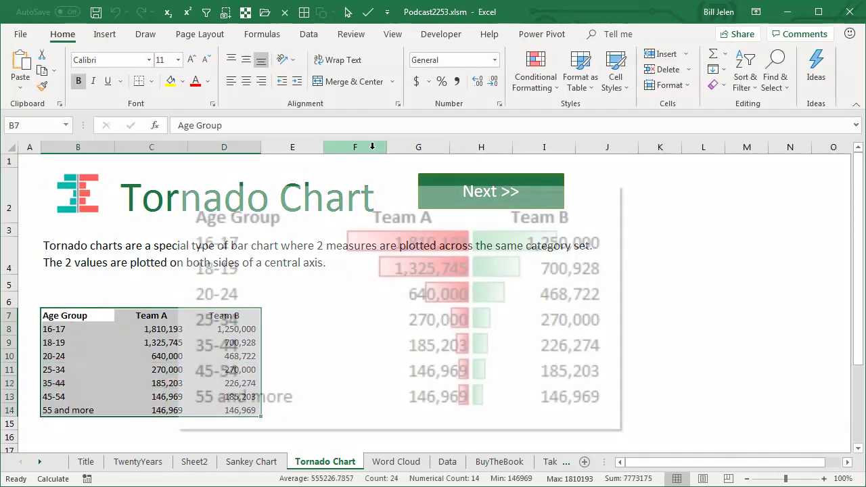
left_click(103, 34)
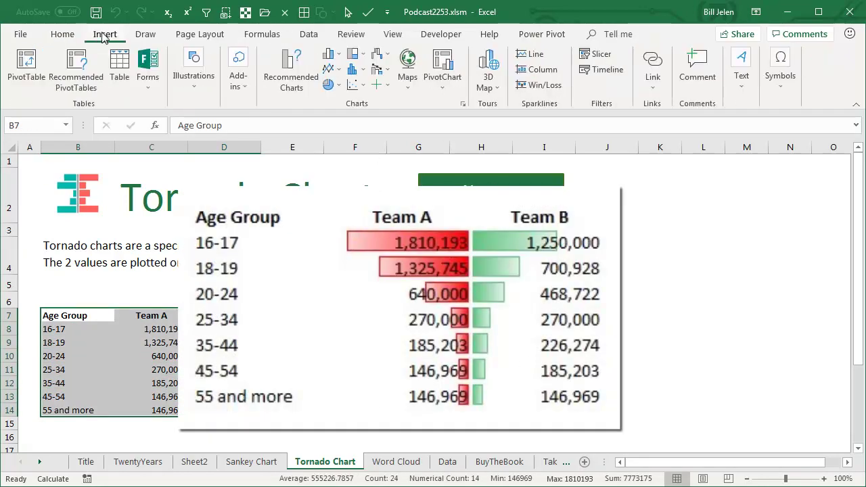
left_click(387, 90)
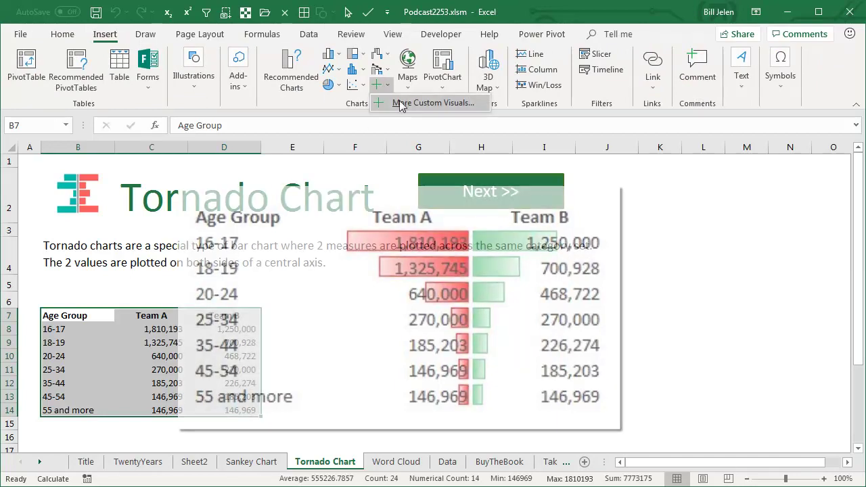
left_click(401, 104)
left_click(404, 119)
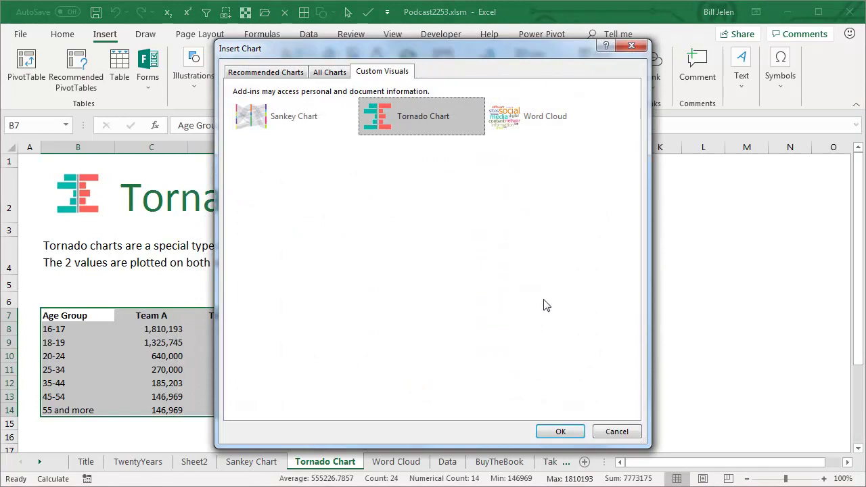
left_click(559, 432)
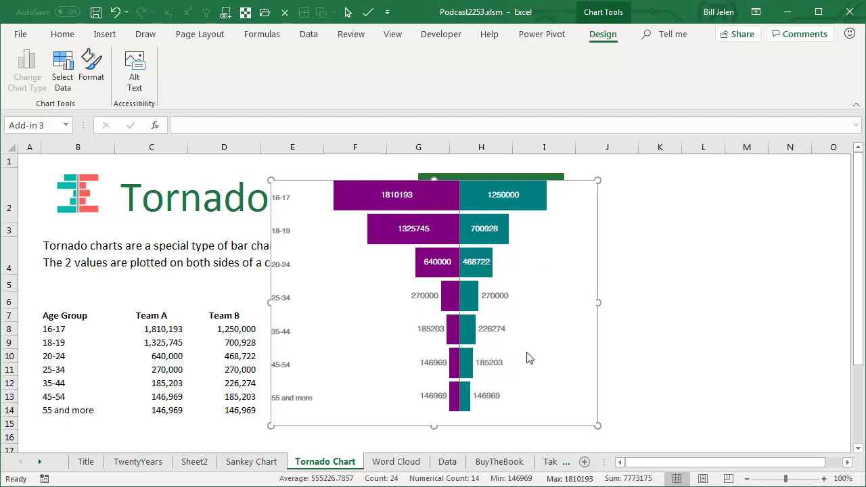
- On the Word Cloud sheet, insert a Word Cloud custom visual from the produce volumes in B7:C18
left_click(407, 462)
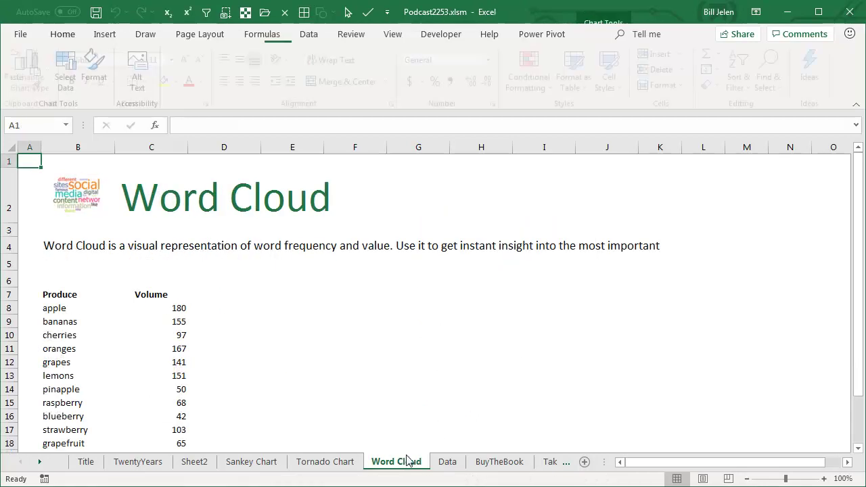
left_click(55, 294)
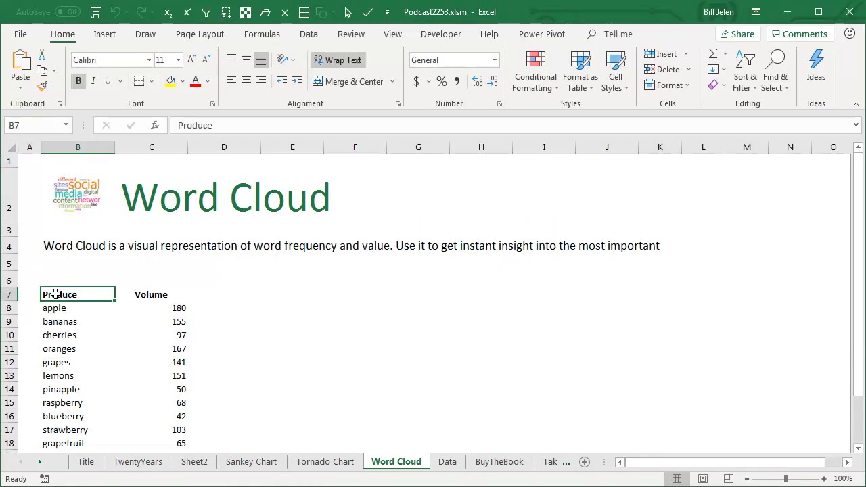
key("ctrl+a")
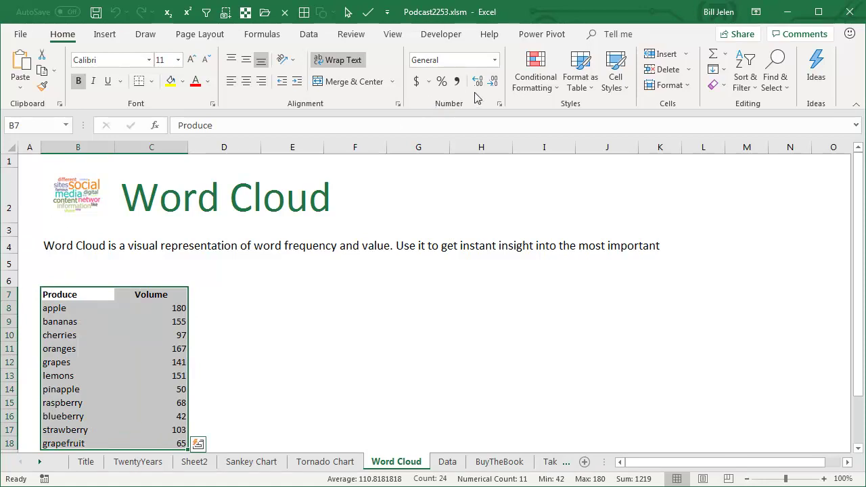
left_click(109, 36)
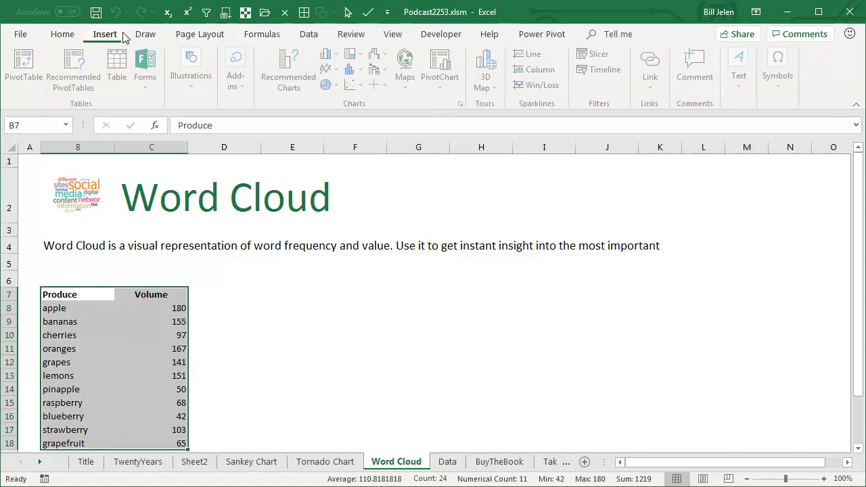
left_click(378, 86)
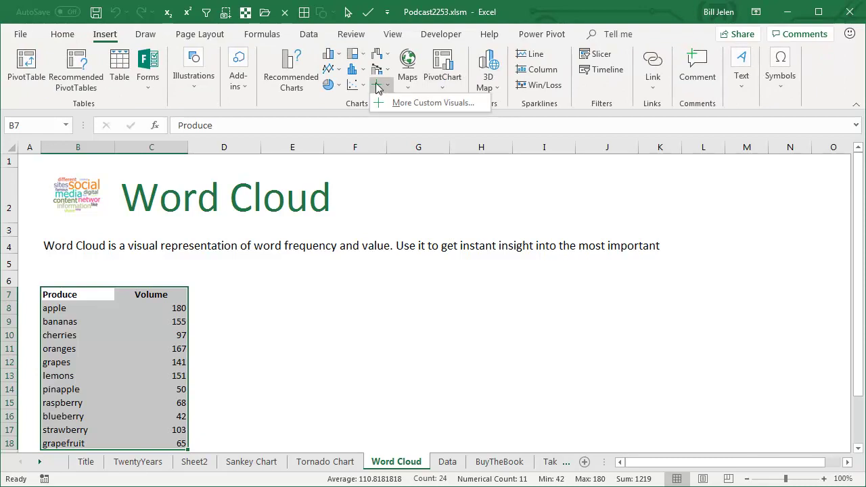
left_click(404, 104)
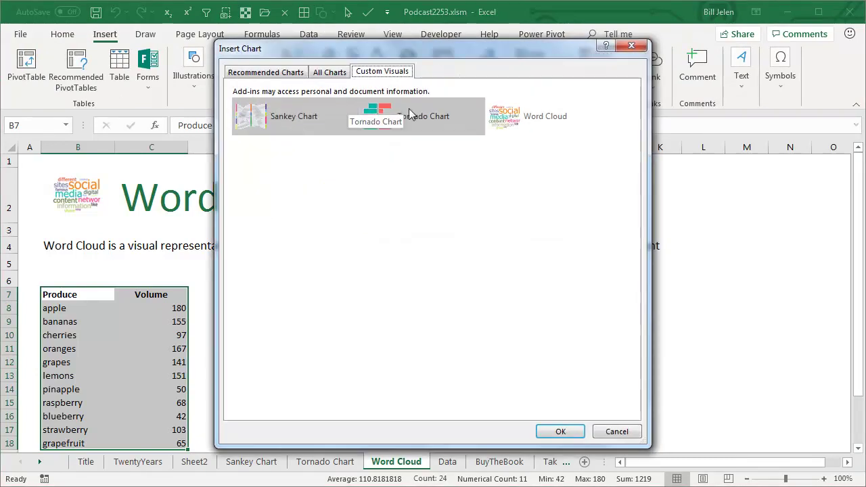
left_click(512, 116)
left_click(558, 430)
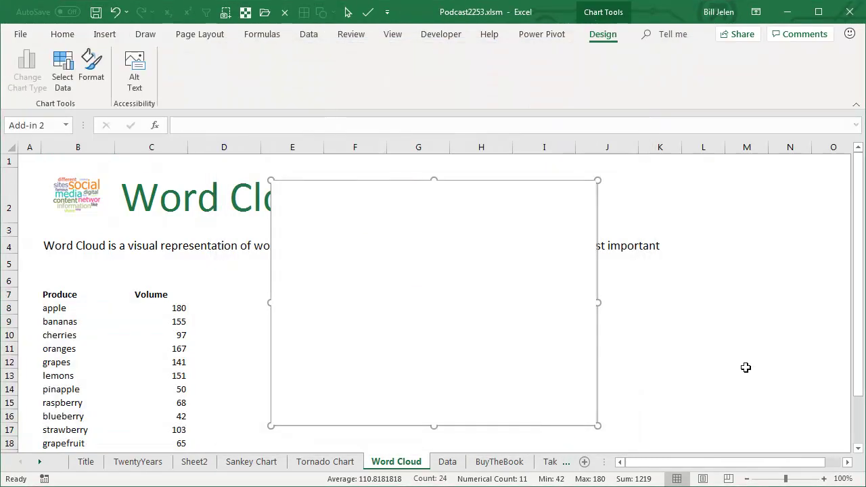
- Open the word cloud's format settings and set the maximum number of text orientations to 7
left_click(94, 64)
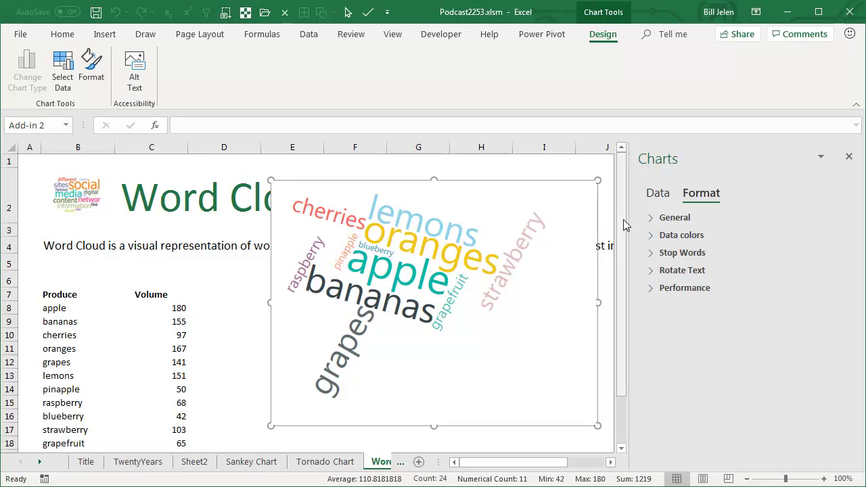
left_click(651, 218)
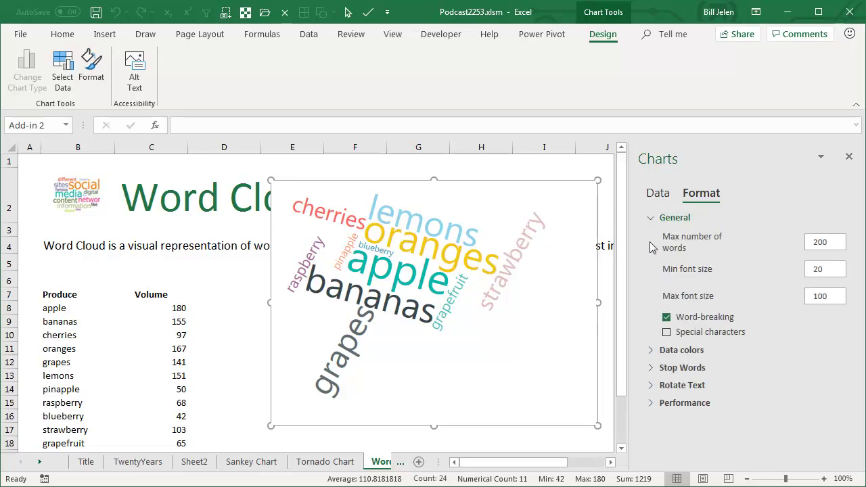
left_click(650, 385)
left_click_drag(847, 375, 847, 416)
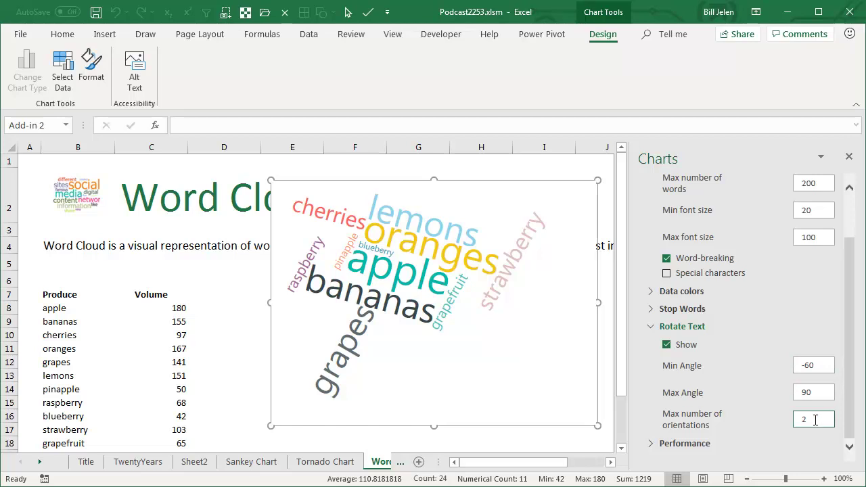
left_click_drag(813, 420, 766, 421)
type("7")
key("Tab")
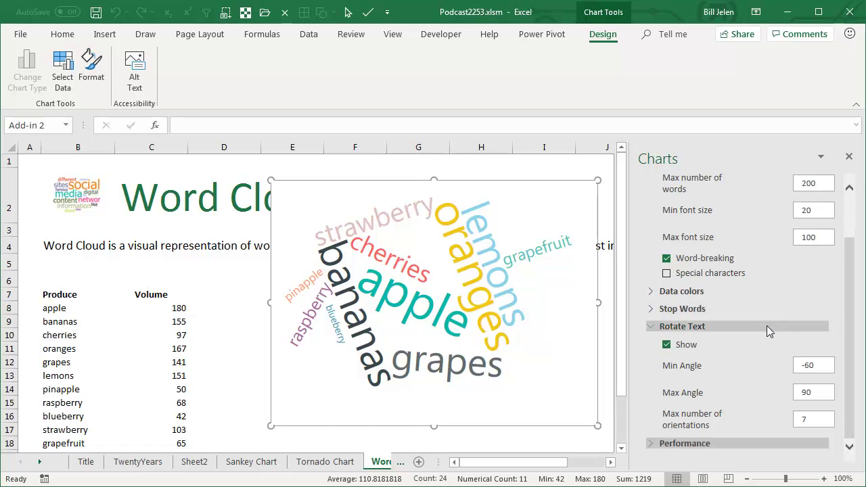
scroll(767, 325, "up", 2)
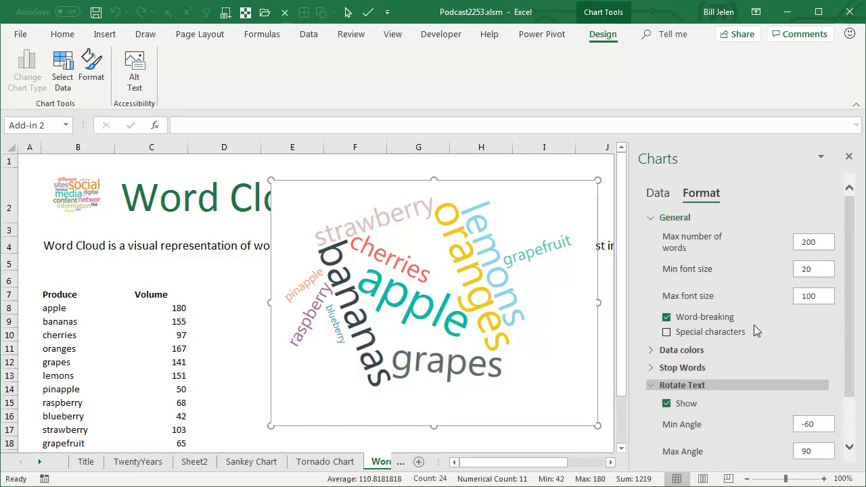
- Review the format options offered for the Sankey and Tornado charts, and return to the Word Cloud sheet
left_click(262, 466)
left_click(306, 464)
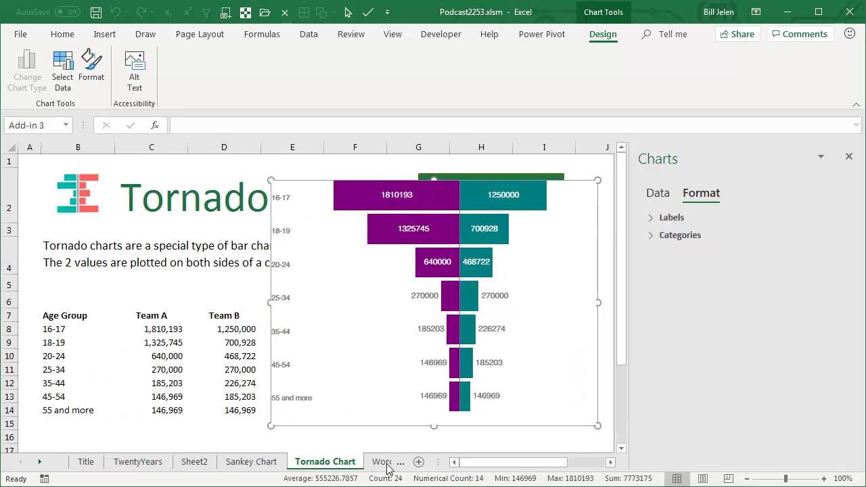
key("ctrl+Page_Down")
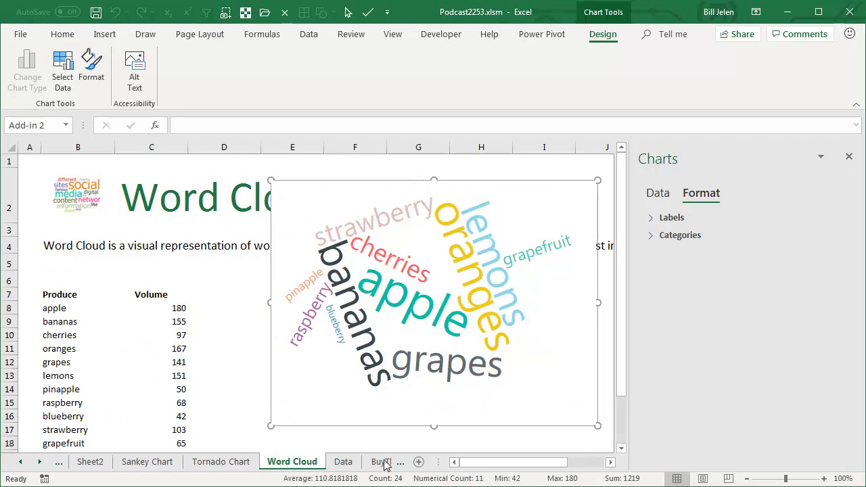